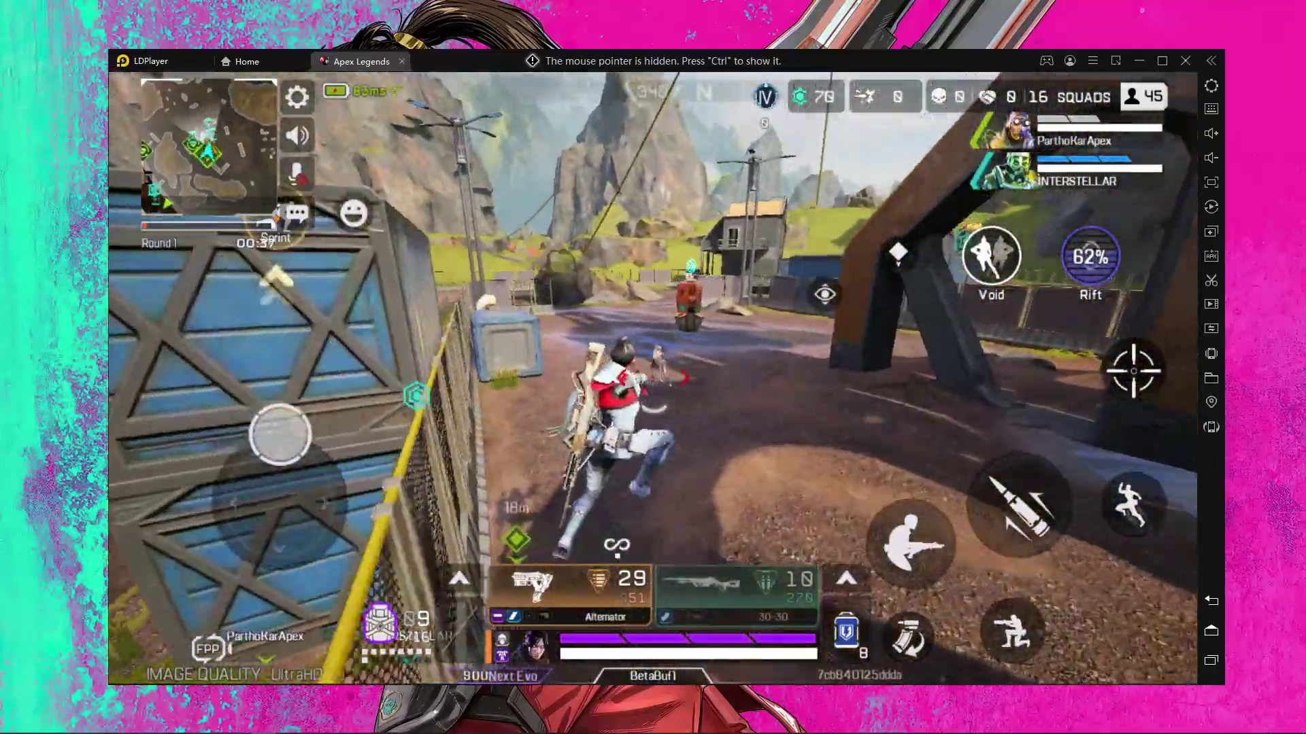
Step: Reload and advance up the hangar ramp, firing the Alternator at the enemy inside
{"action": "key", "text": "r"}
{"action": "key", "text": "c"}
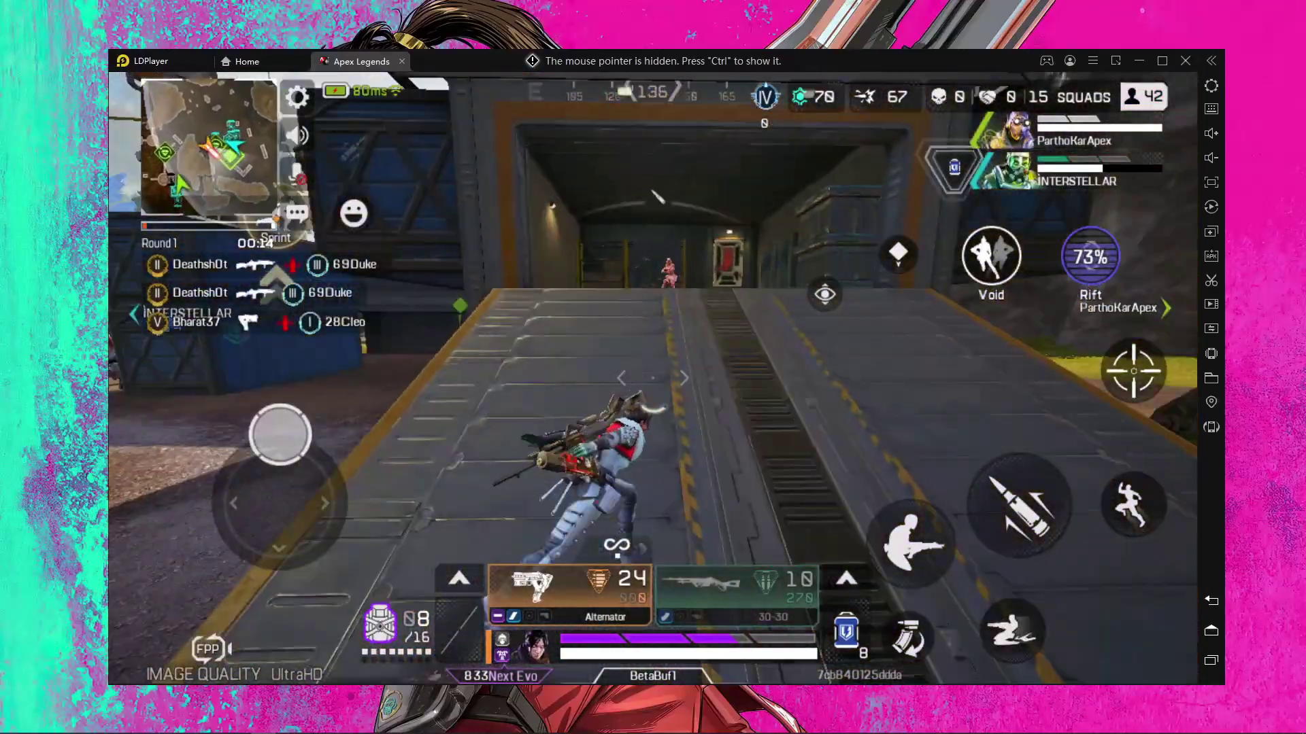
{"action": "right_click", "coordinate": [653, 378]}
{"action": "key", "text": "a"}
{"action": "left_click", "coordinate": [653, 378]}
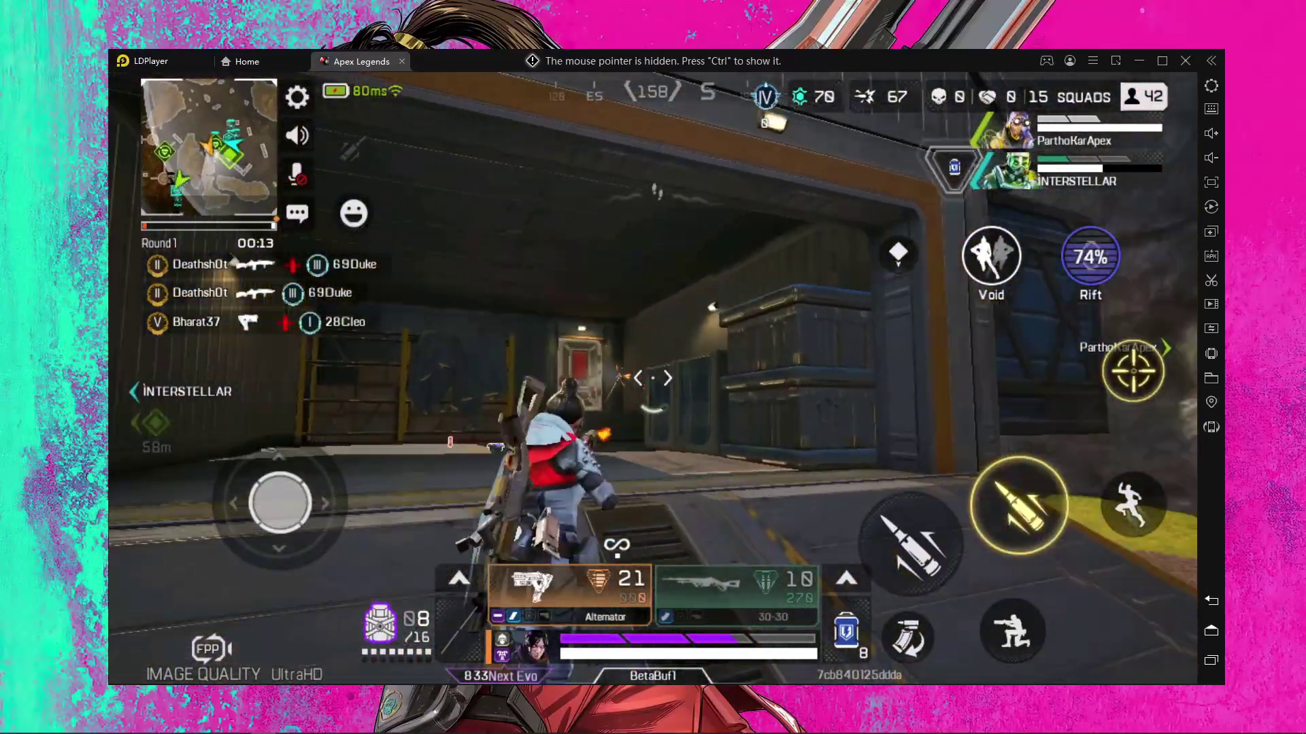
{"action": "key", "text": "s"}
{"action": "key", "text": "w"}
{"action": "key", "text": "d"}
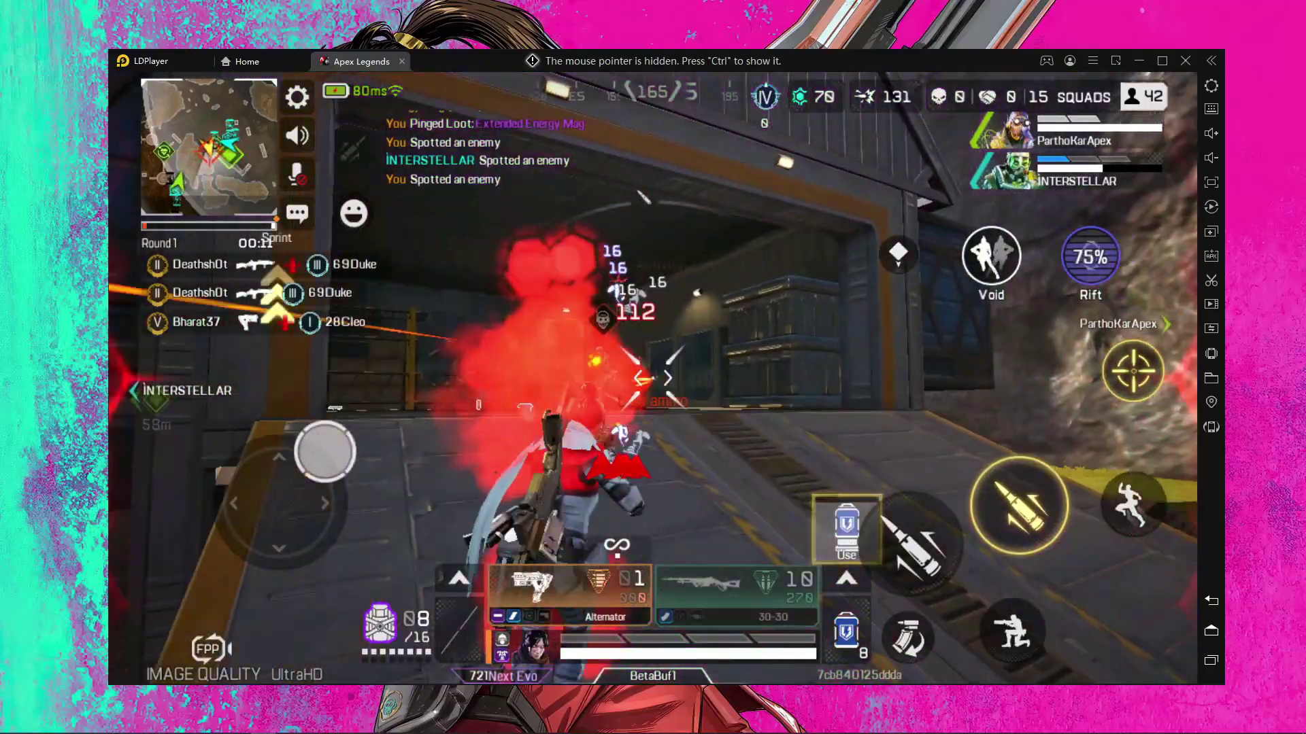
Step: Switch to the 30-30 and shoot the enemy in the hangar while strafing on the ramp
{"action": "key", "text": "d"}
{"action": "key", "text": "a"}
{"action": "left_click", "coordinate": [653, 377]}
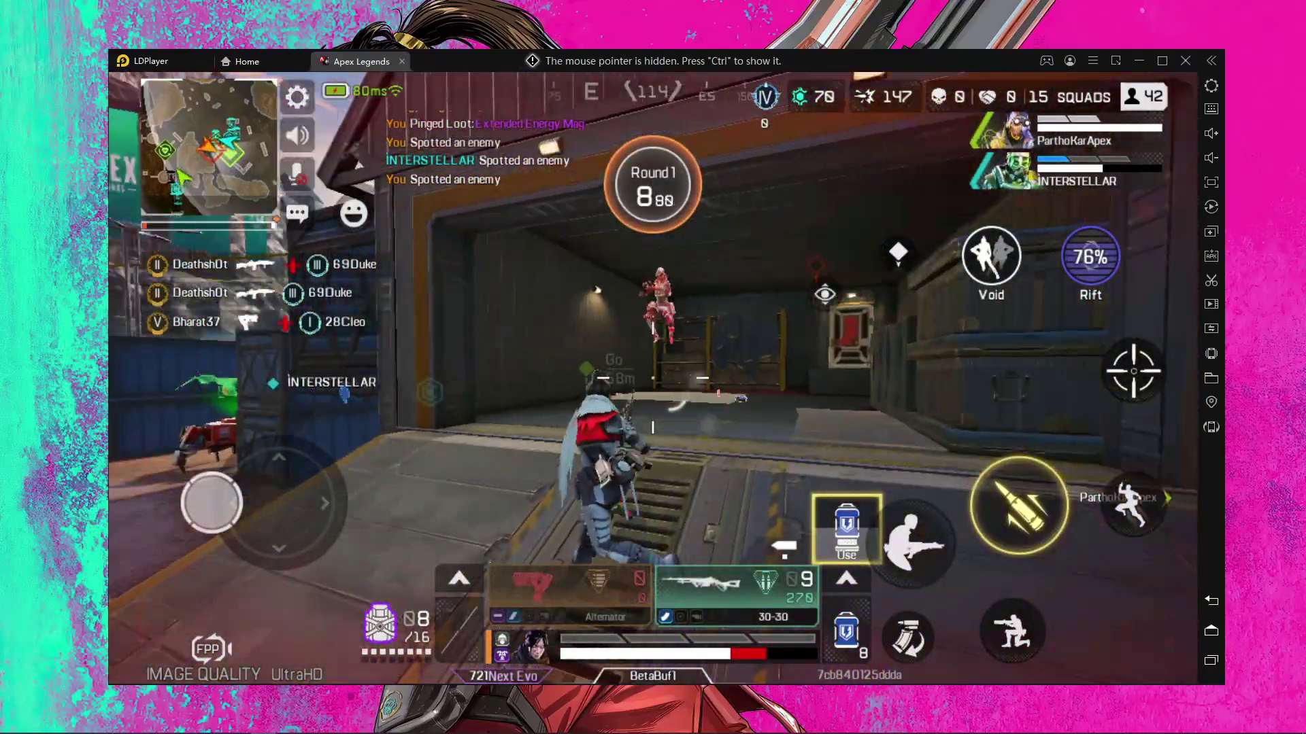
{"action": "key", "text": "d"}
{"action": "left_click", "coordinate": [652, 378]}
{"action": "left_click", "coordinate": [653, 378]}
{"action": "key", "text": "w"}
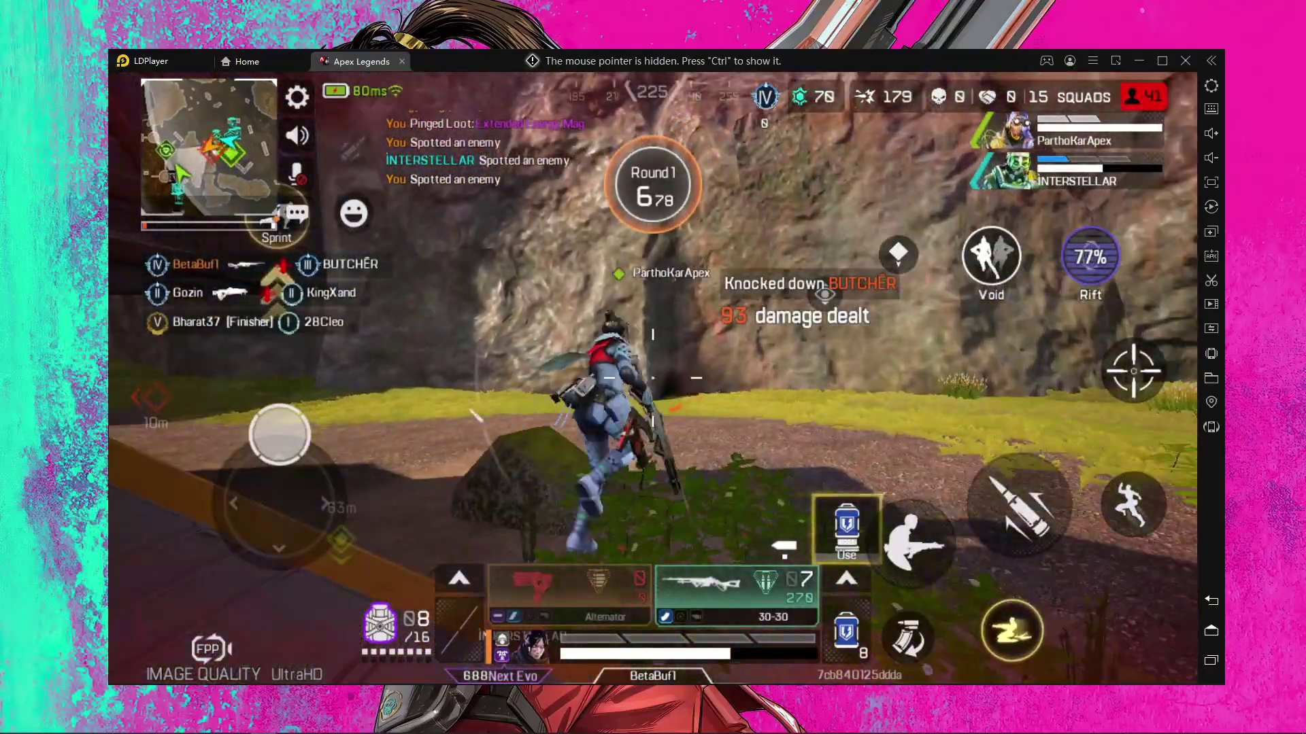
Step: Use a Shield Cell on the open ground outside and run back up the ramp into the hangar
{"action": "key", "text": "c"}
{"action": "key", "text": "4"}
{"action": "key", "text": "a"}
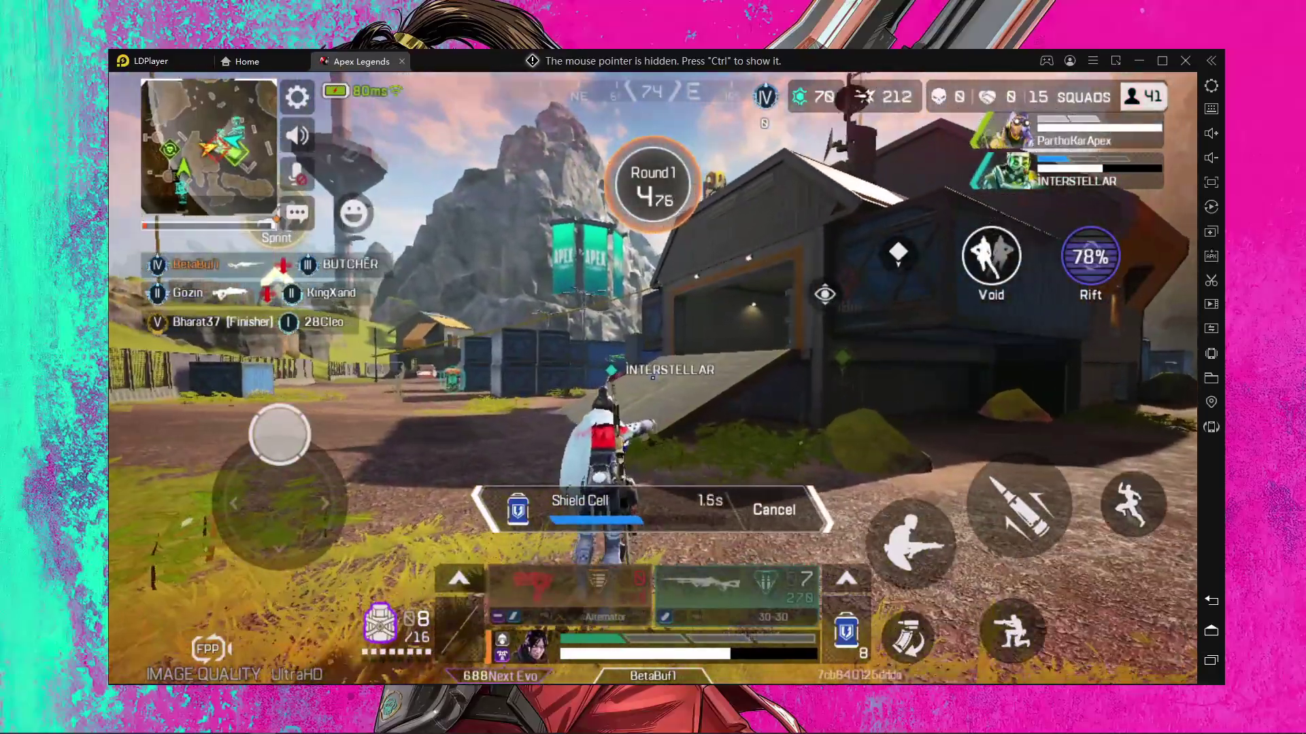
{"action": "key", "text": "c"}
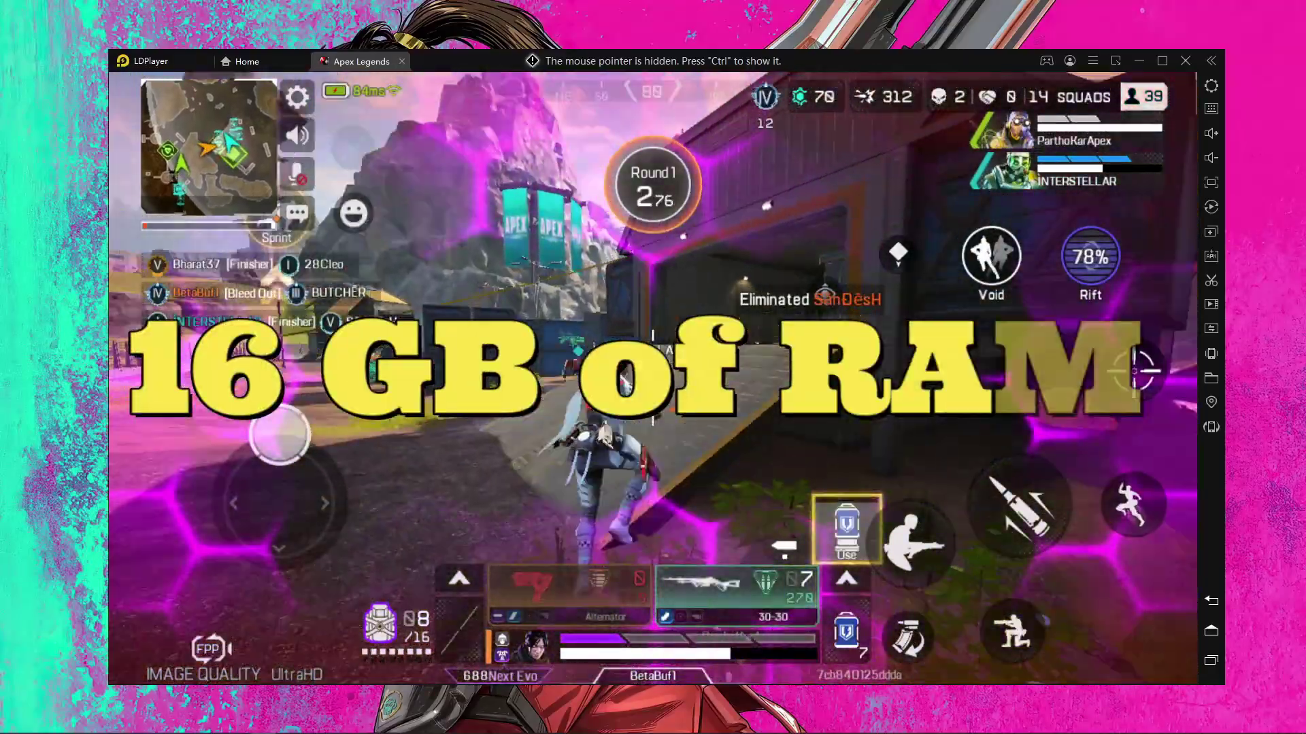
{"action": "key", "text": "a"}
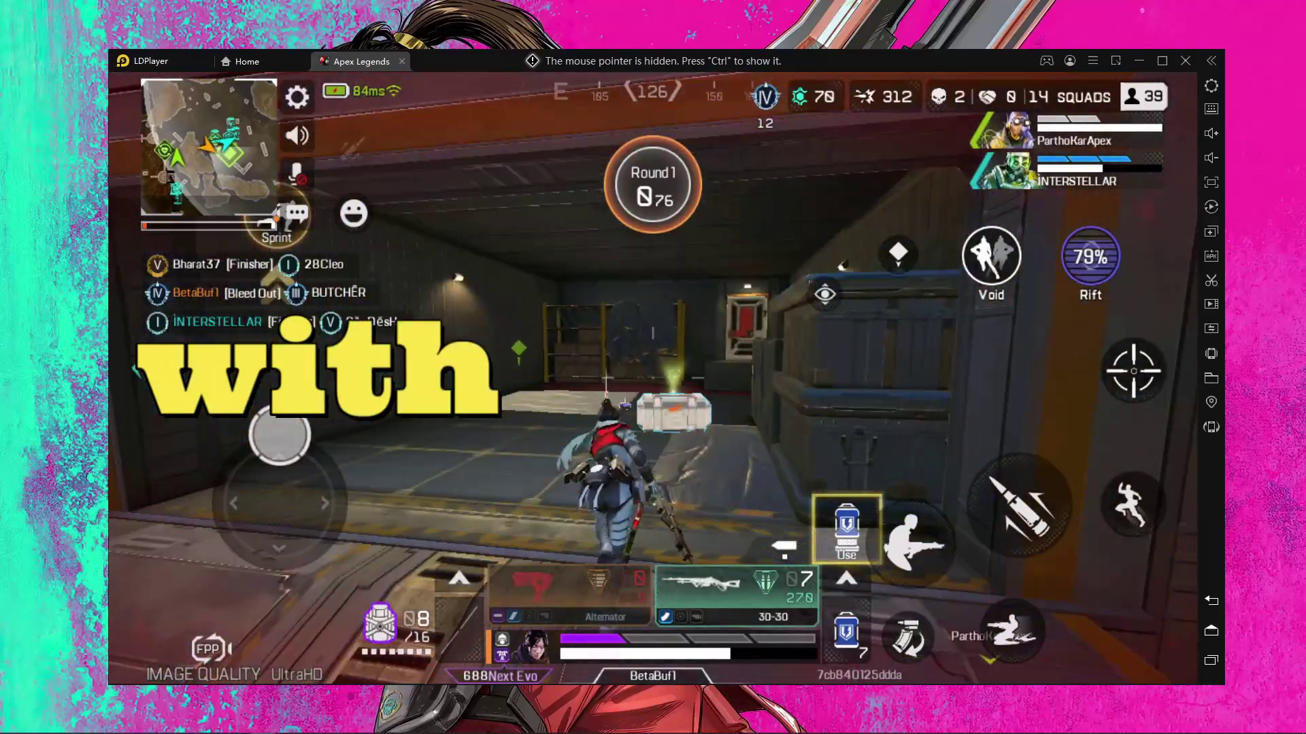
{"action": "key", "text": "c"}
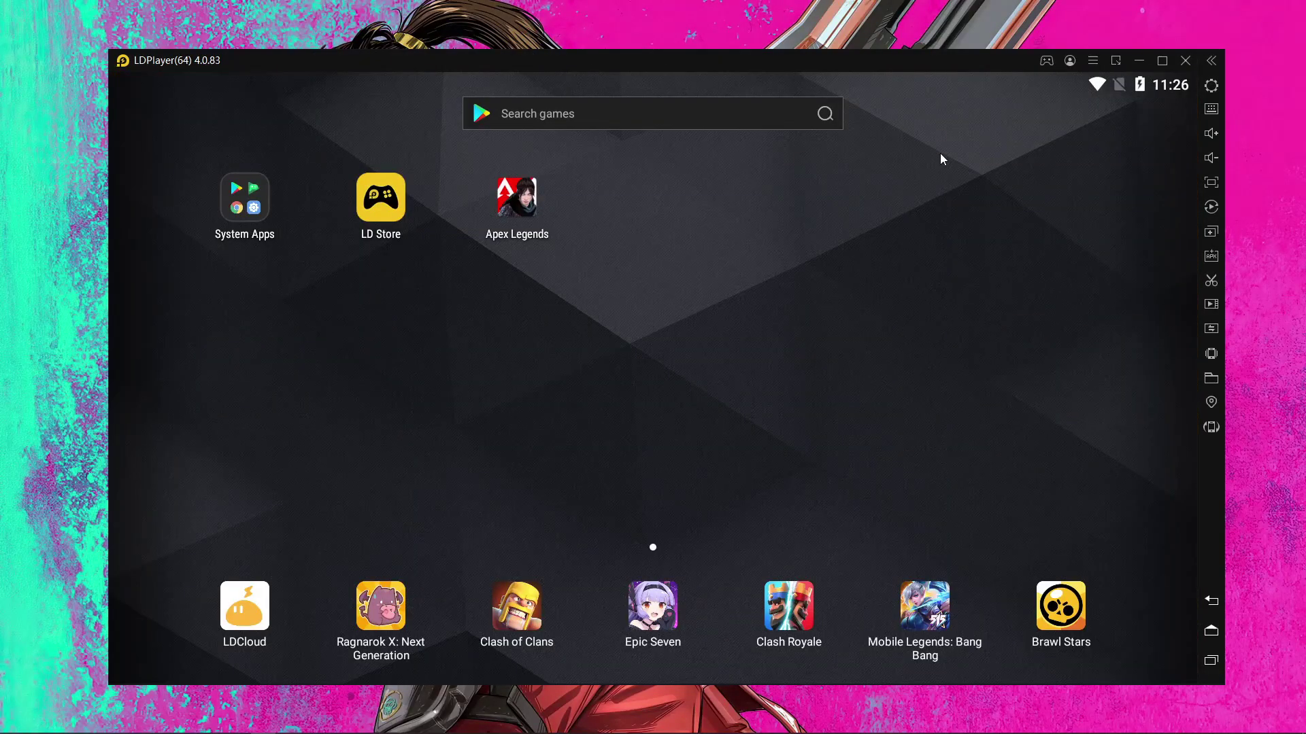
Step: Switch to Task Manager and examine the computer's performance data, moving its window toward the middle of the desktop
{"action": "right_click", "coordinate": [707, 725]}
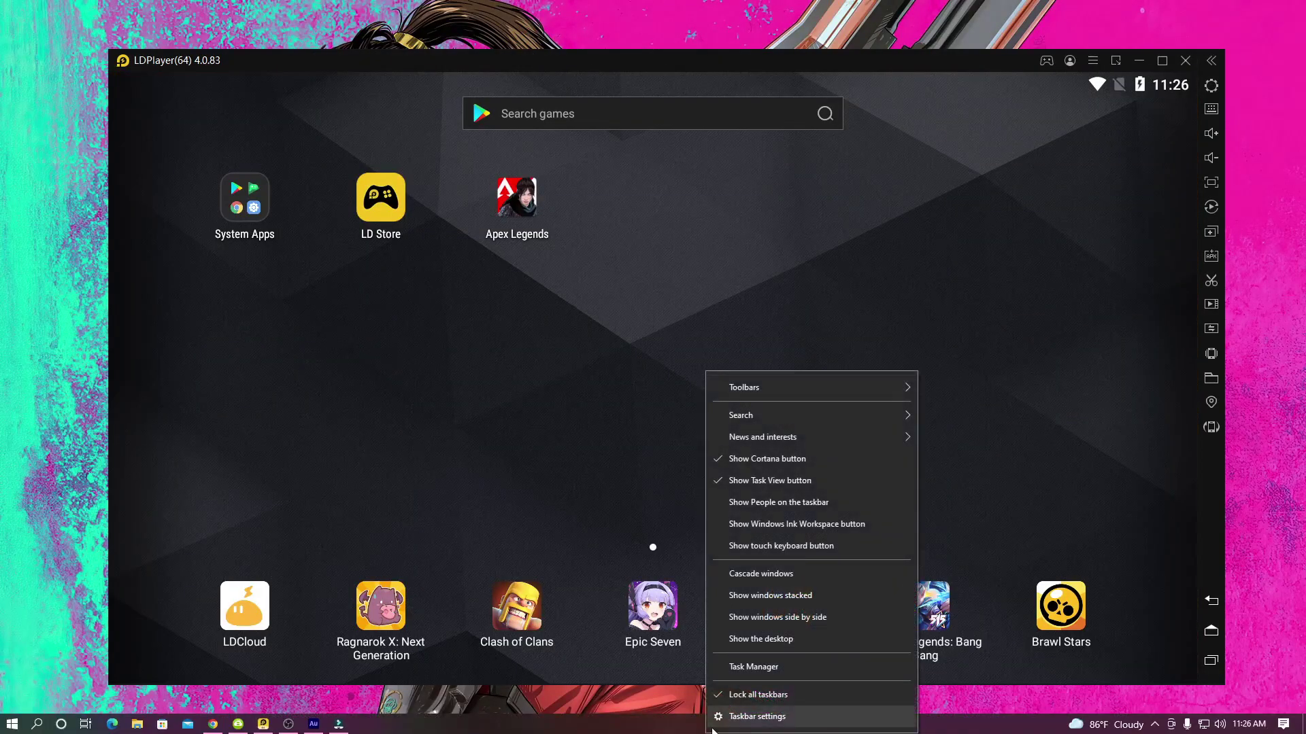
{"action": "left_click", "coordinate": [765, 667]}
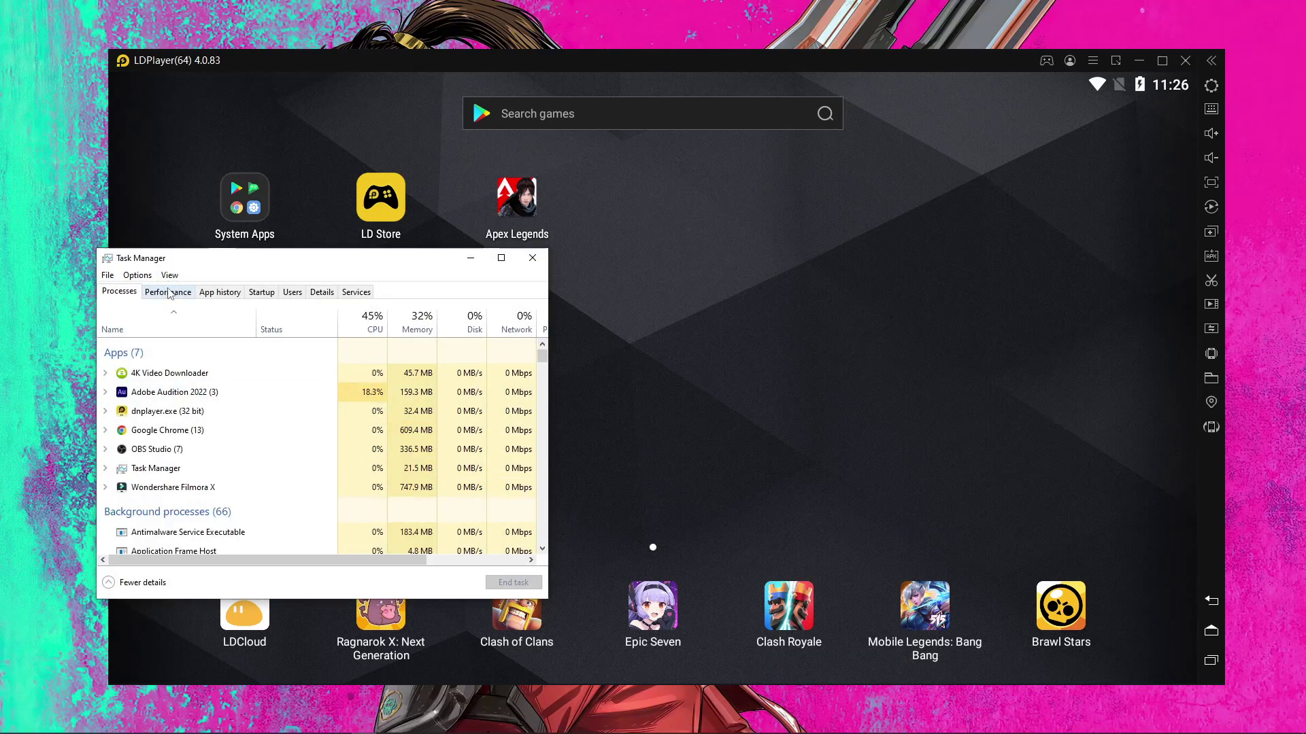
{"action": "left_click", "coordinate": [170, 292]}
{"action": "left_click_drag", "start_coordinate": [330, 264], "coordinate": [480, 227]}
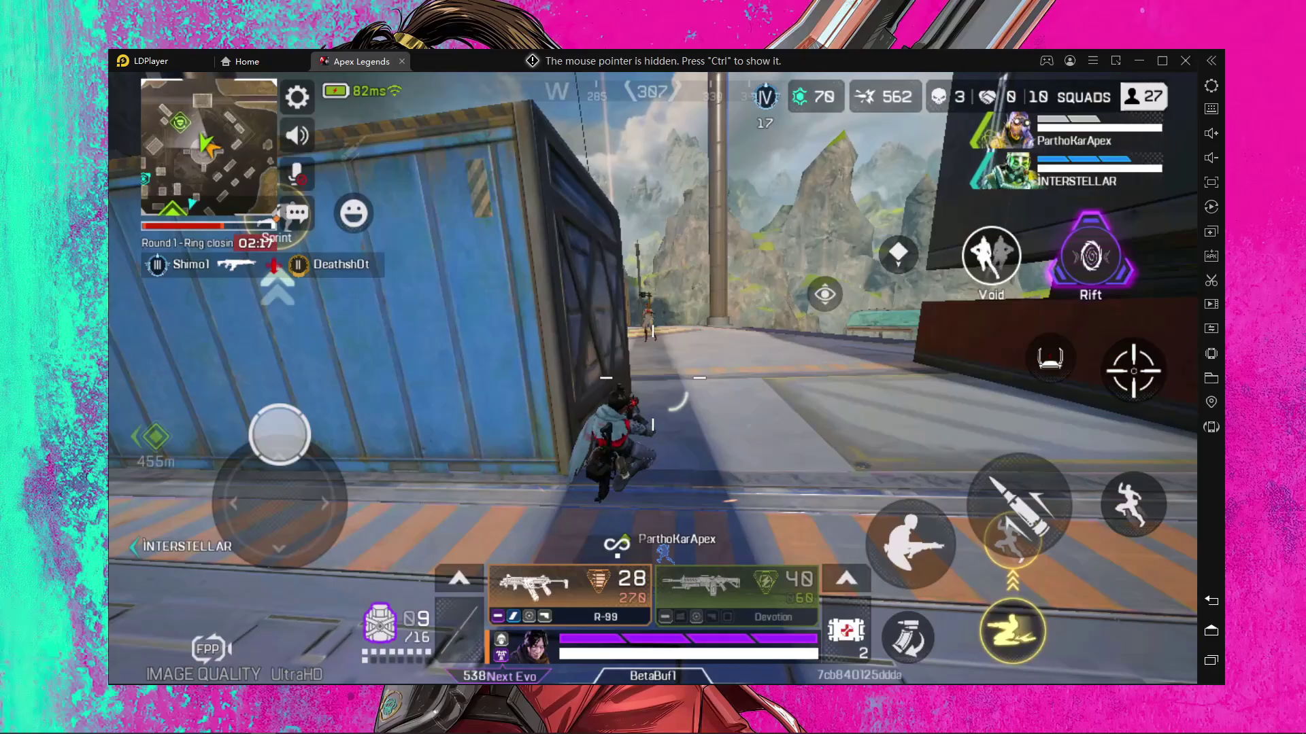
Step: Fight the enemy beyond the blue container with the R-99, reloading behind cover and advancing along the road
{"action": "key", "text": "s"}
{"action": "key", "text": "a"}
{"action": "key", "text": "w"}
{"action": "key", "text": "r"}
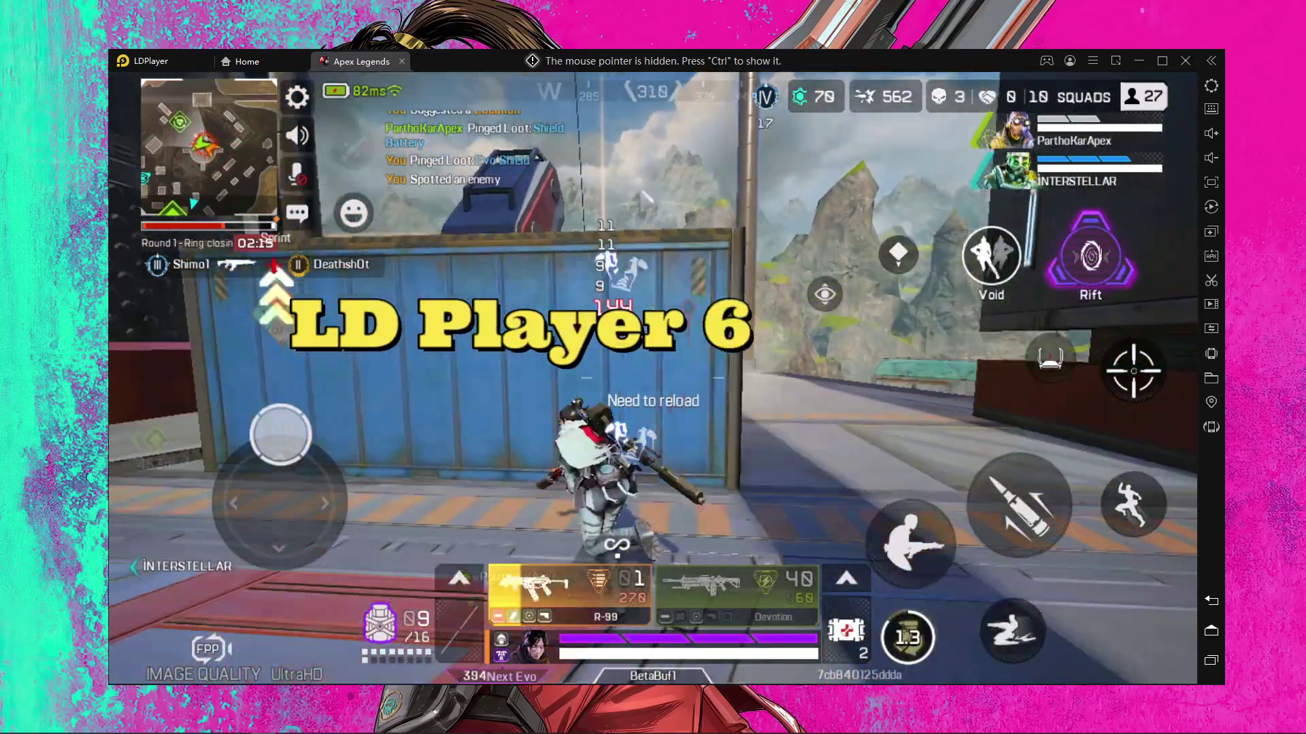
{"action": "key", "text": "d"}
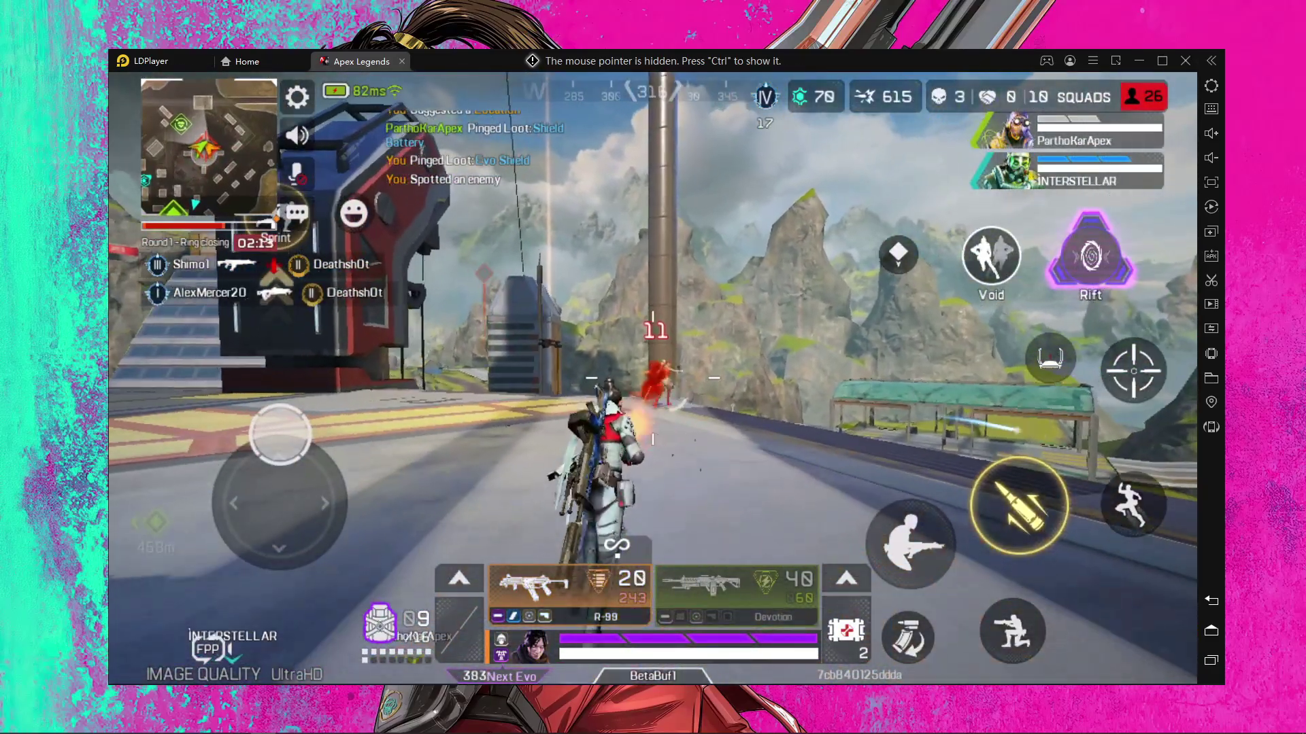
{"action": "key", "text": "c"}
{"action": "key", "text": "a"}
{"action": "key", "text": "w"}
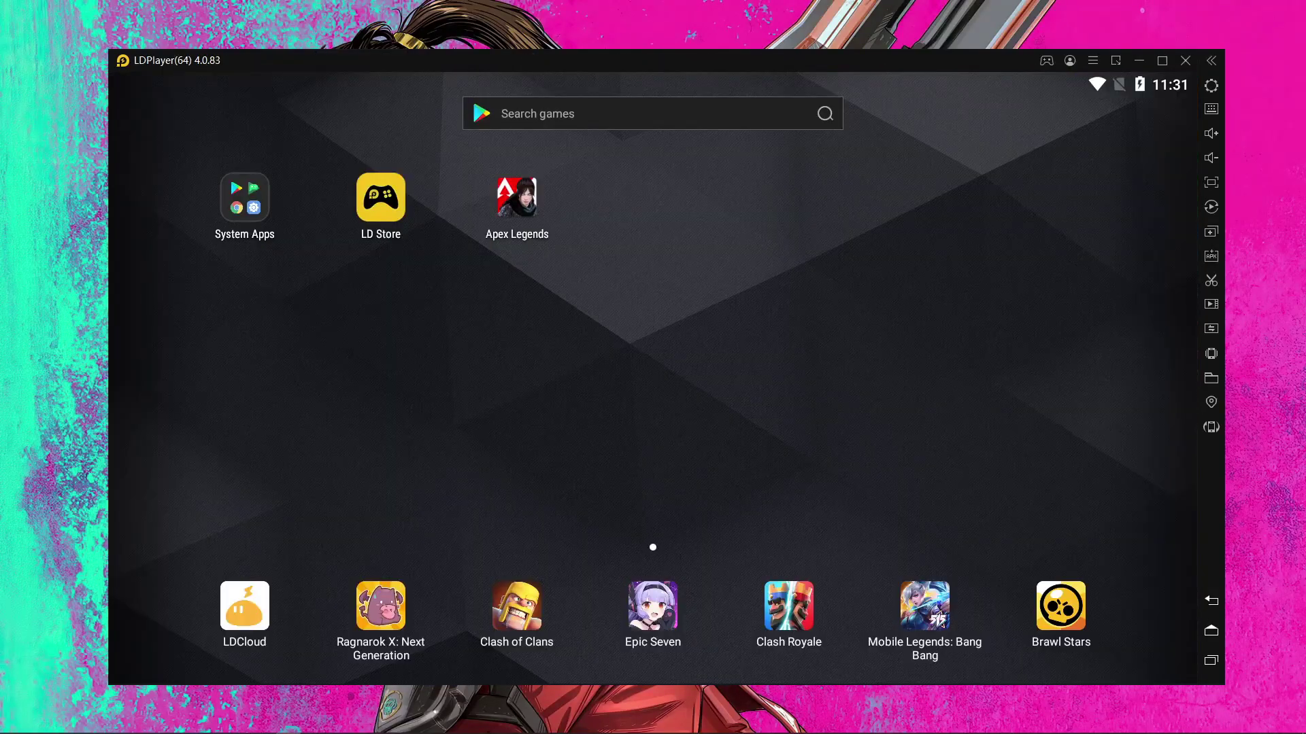
Step: Set the emulator's CPU allocation to 6 cores in its advanced settings
{"action": "left_click", "coordinate": [1211, 94]}
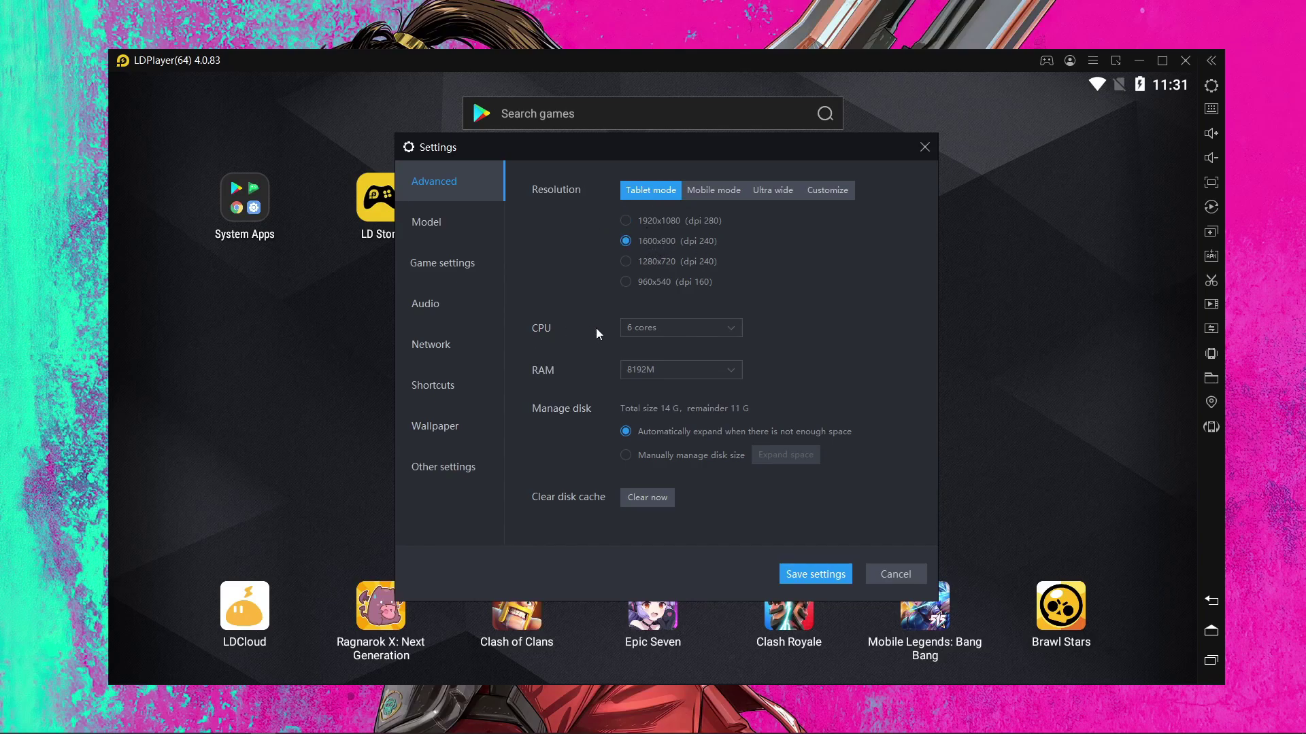
{"action": "left_click", "coordinate": [656, 328]}
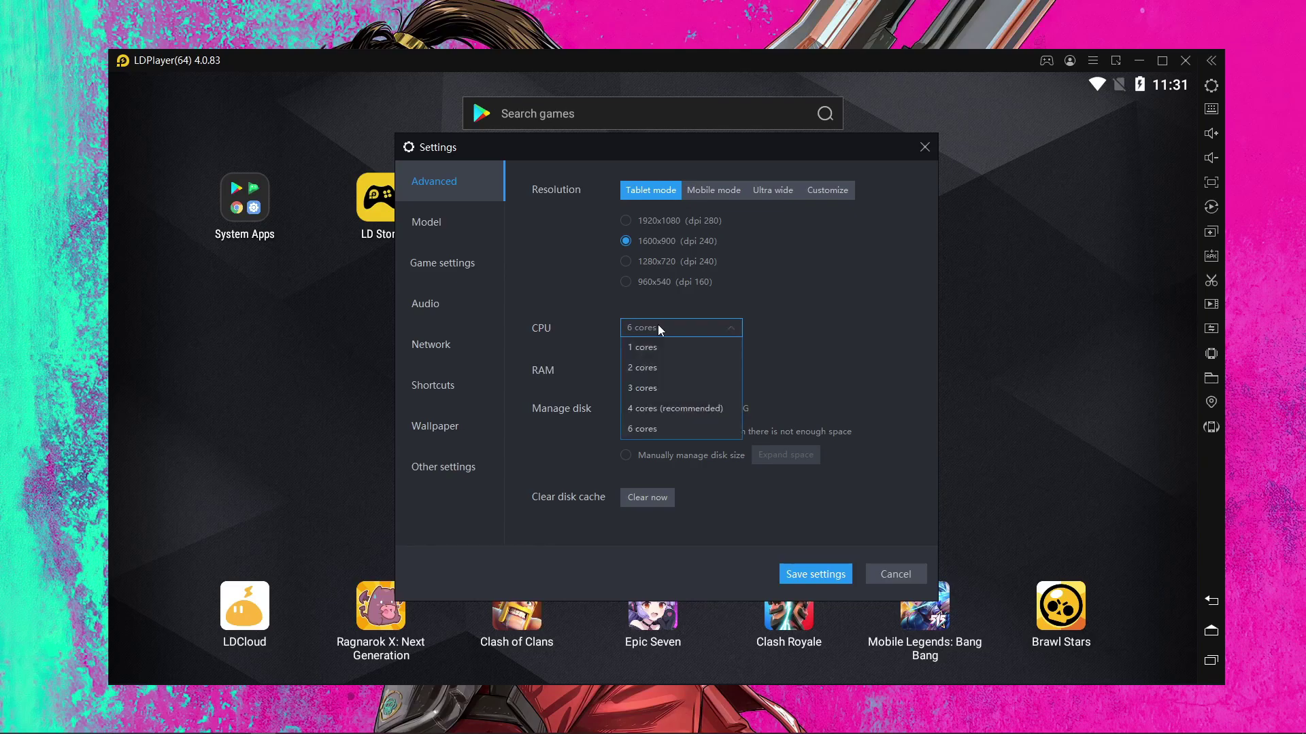
{"action": "left_click", "coordinate": [650, 435]}
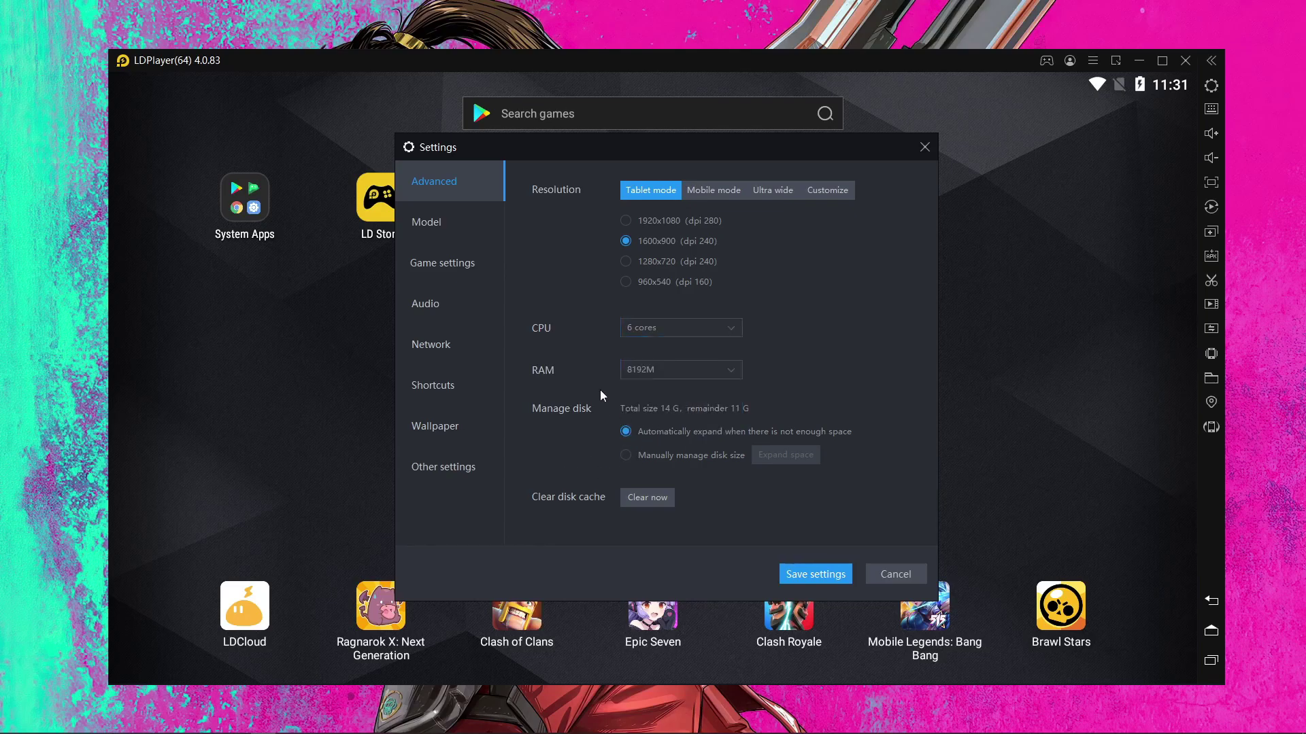
Step: Set the emulator's RAM allocation to 8192M
{"action": "left_click", "coordinate": [658, 374]}
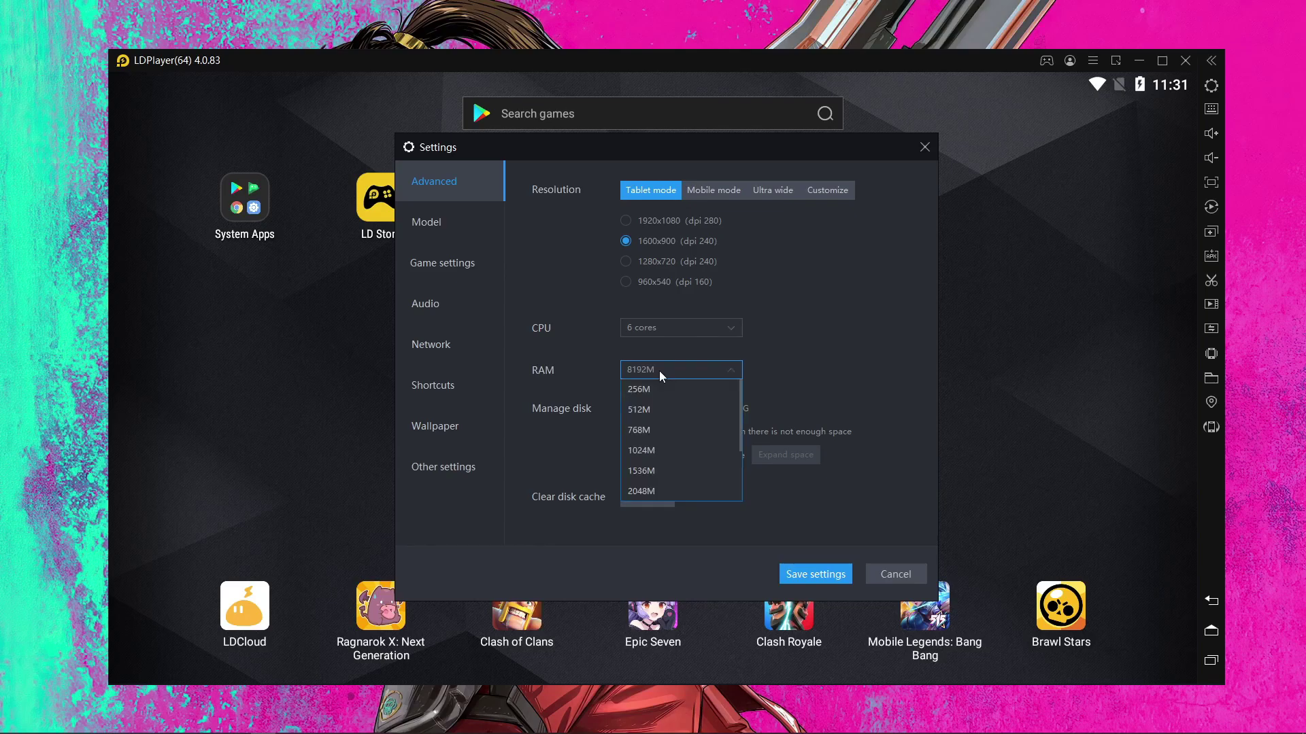
{"action": "scroll", "coordinate": [695, 451], "scroll_direction": "down", "scroll_amount": 3}
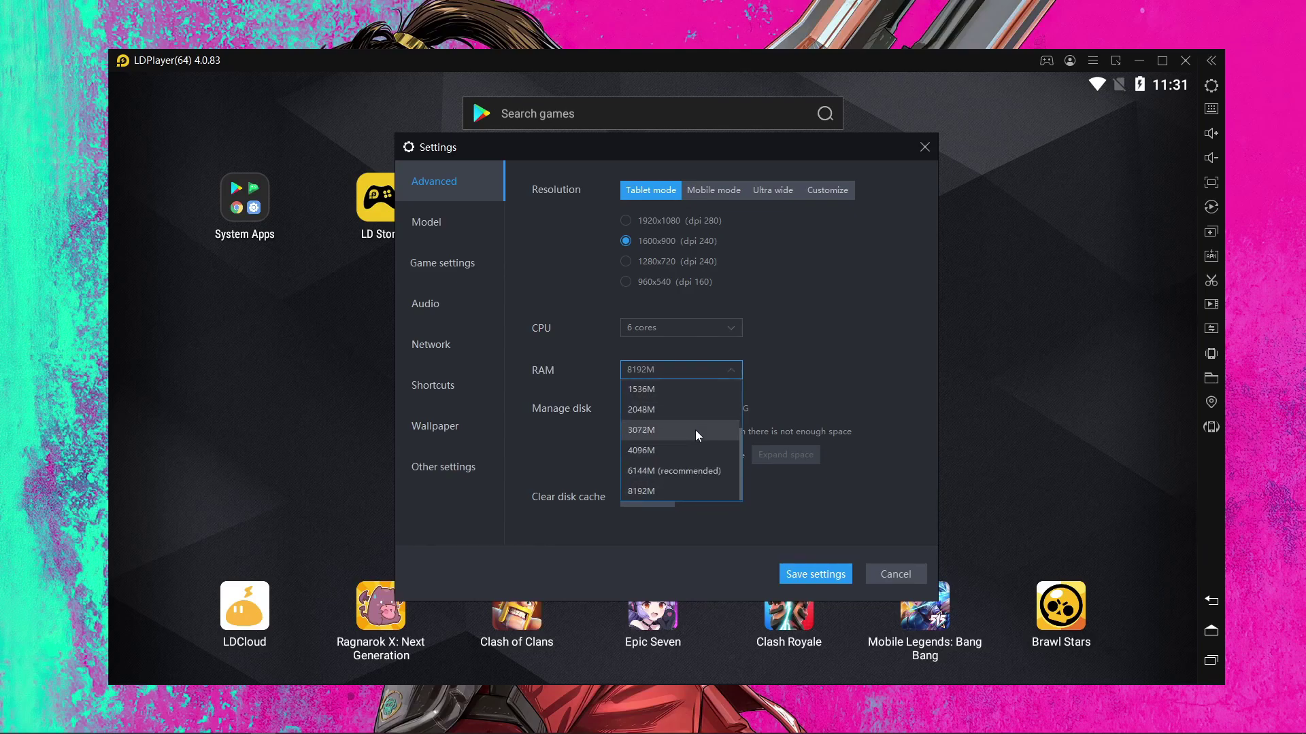
{"action": "left_click", "coordinate": [668, 500]}
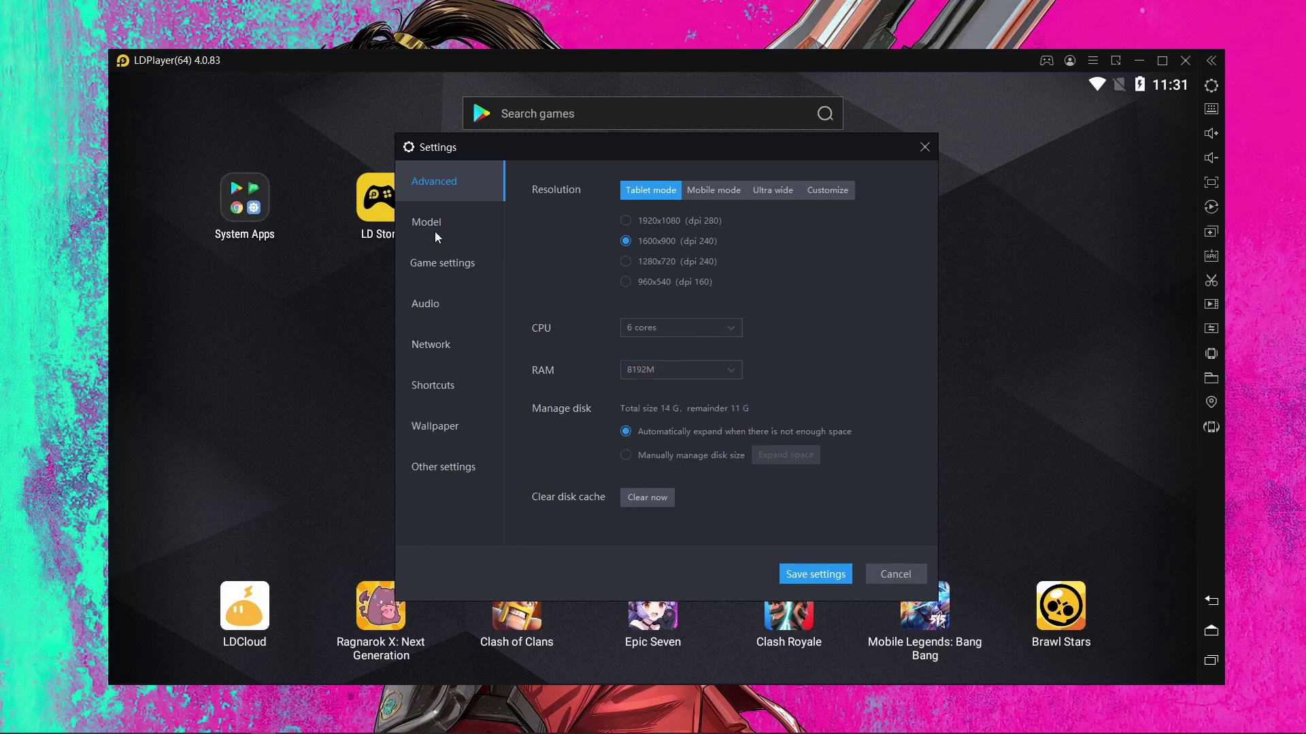
Step: Review the preset phone models available in the emulator's device model settings
{"action": "left_click", "coordinate": [470, 237]}
{"action": "left_click", "coordinate": [849, 277]}
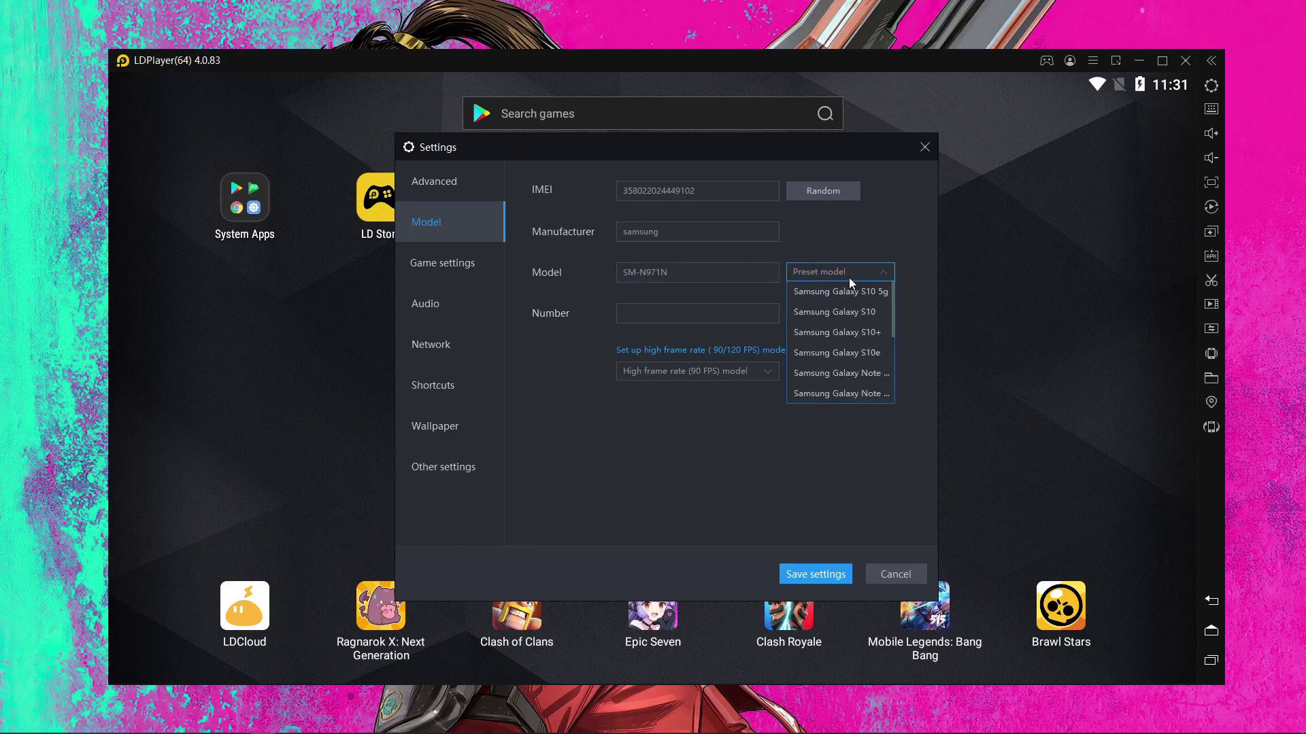
{"action": "left_click", "coordinate": [903, 360]}
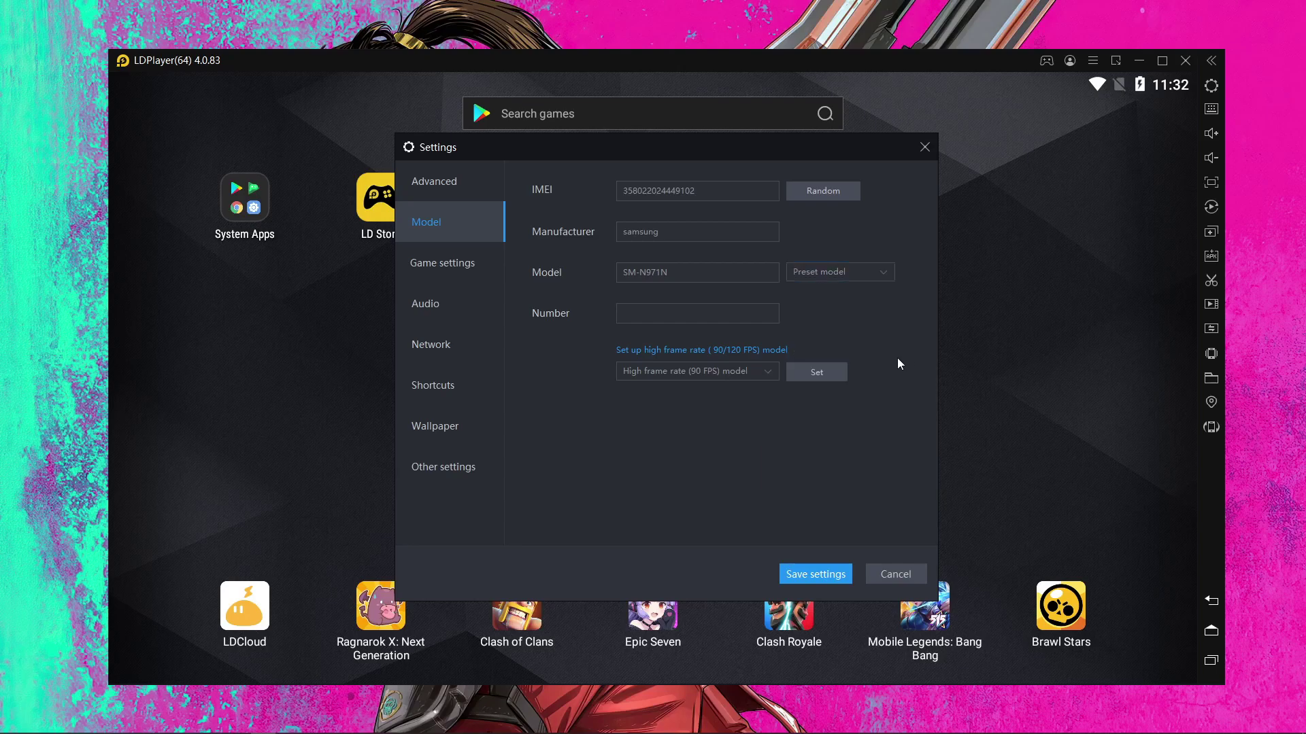
Step: Set the PUBG MOBILE resolution to 1080p in the emulator's game settings
{"action": "left_click", "coordinate": [439, 272]}
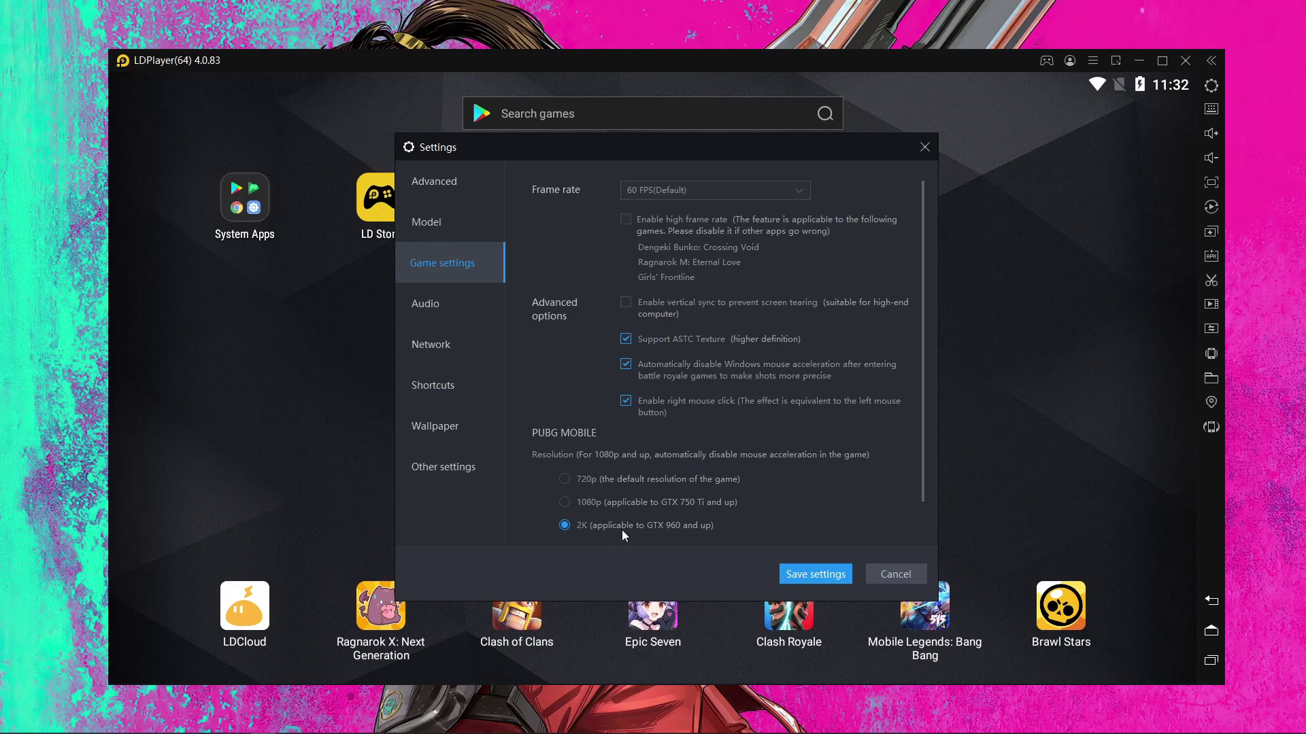
{"action": "left_click", "coordinate": [567, 505]}
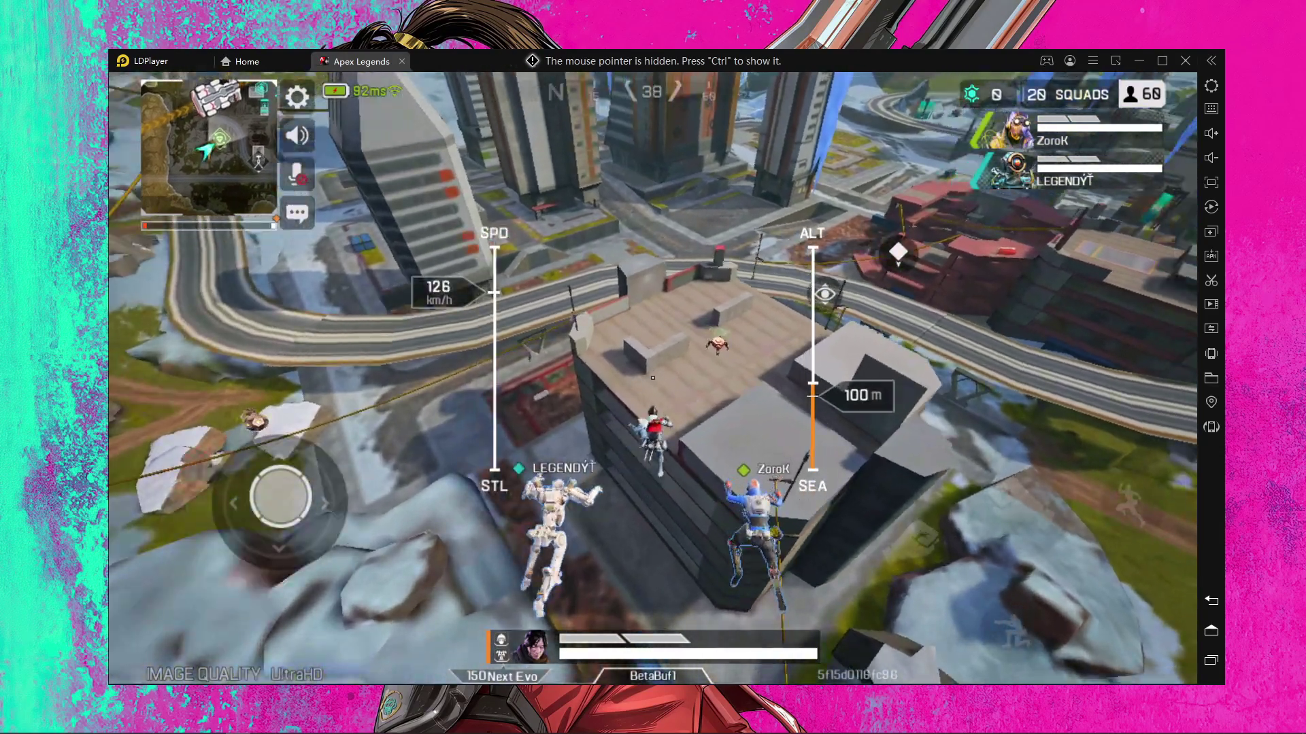
Step: Skydive down with the squad and land on the flat rooftop in the city
{"action": "key", "text": "w"}
{"action": "key", "text": "d"}
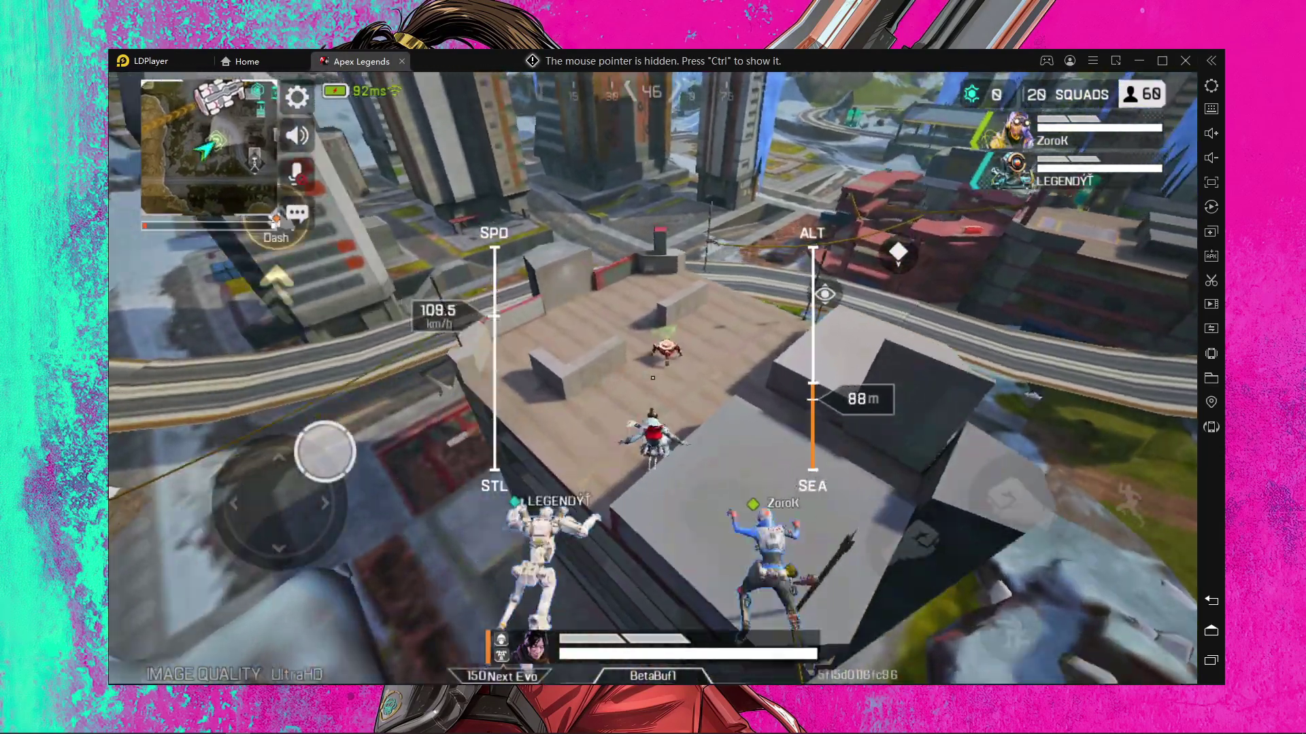
{"action": "key", "text": "w"}
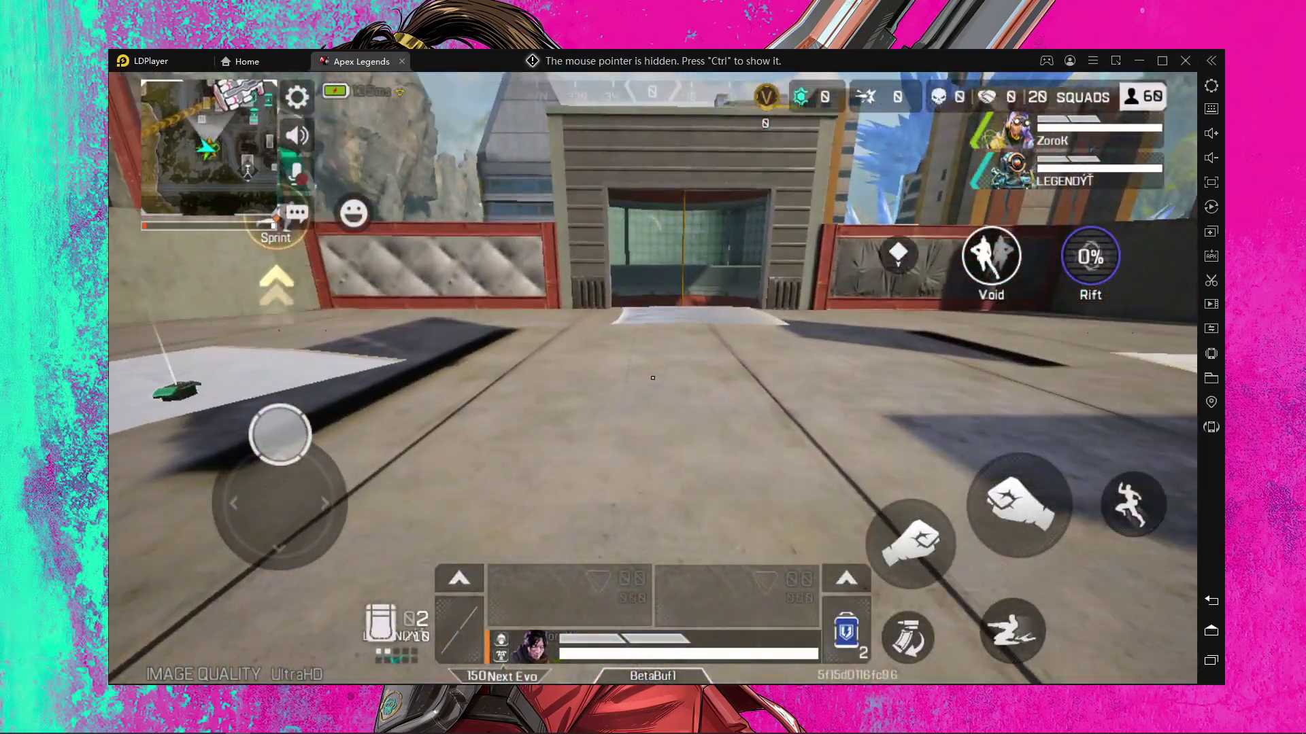
Step: Run across the rooftop past the loot on the white tarp and take the zipline down the shaft
{"action": "key", "text": "a"}
{"action": "key", "text": "w"}
{"action": "key", "text": "w"}
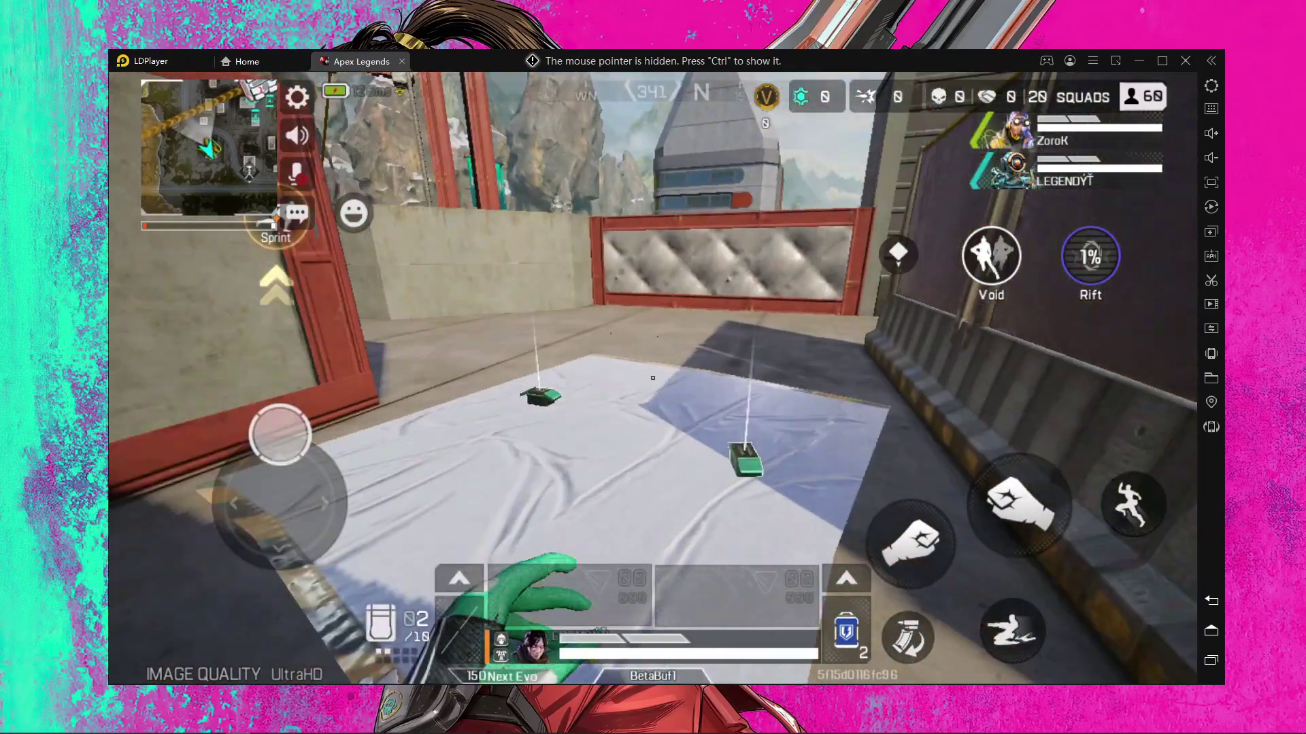
{"action": "key", "text": "w"}
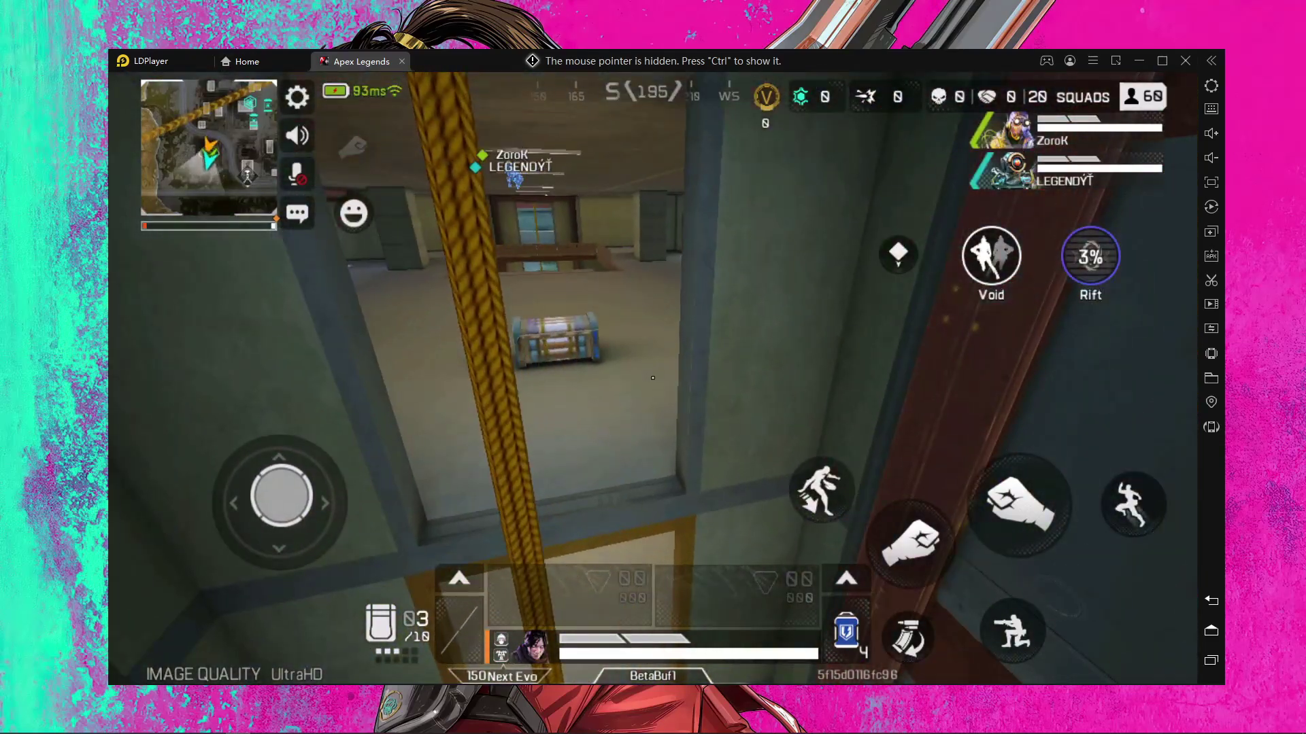
Step: Enter the building from the zipline shaft and pick up the RE-45 and Light Ammo from the floor
{"action": "key", "text": "w"}
{"action": "key", "text": "w"}
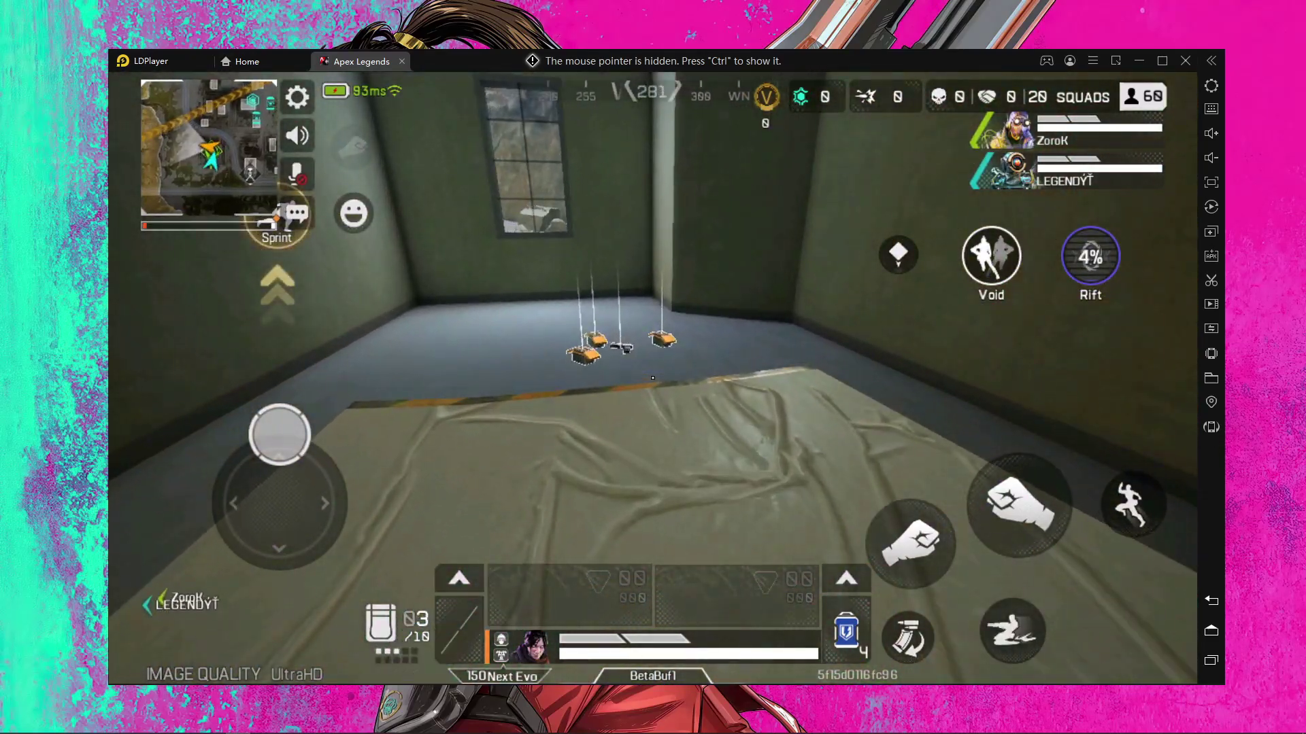
{"action": "key", "text": "d"}
{"action": "key", "text": "w"}
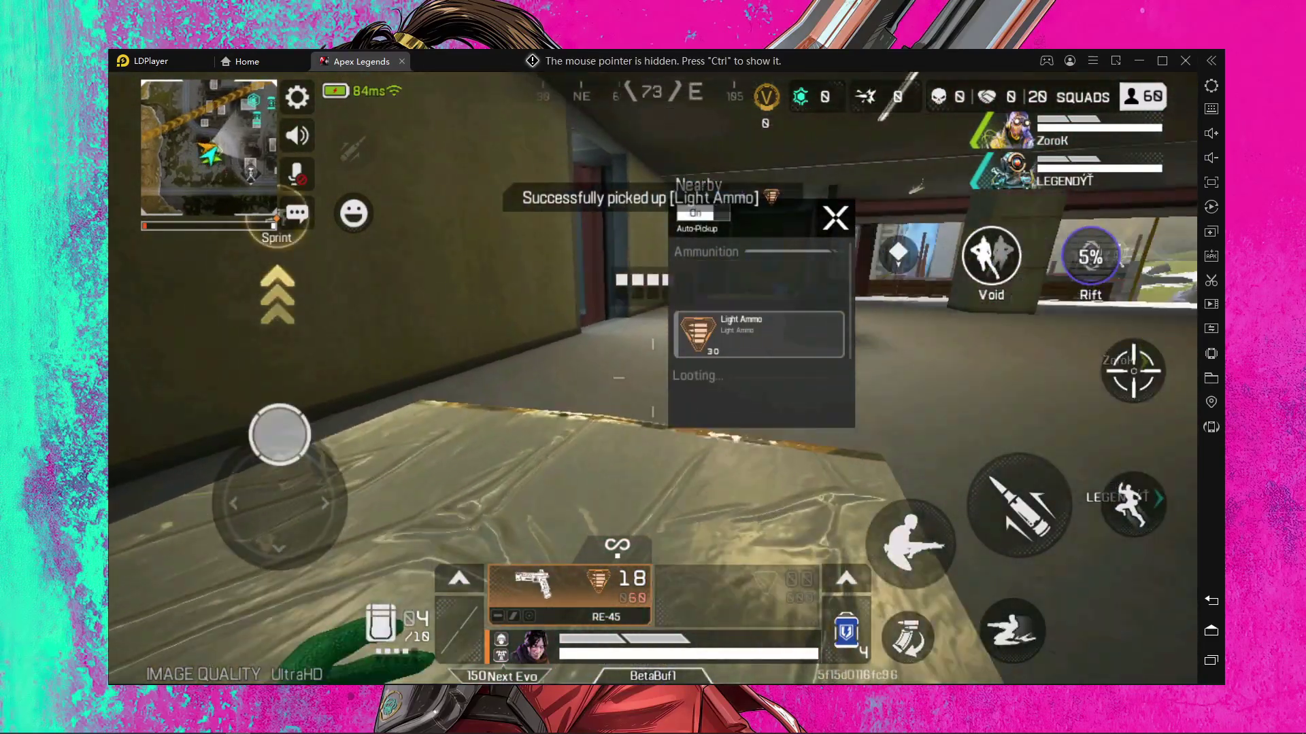
{"action": "key", "text": "d"}
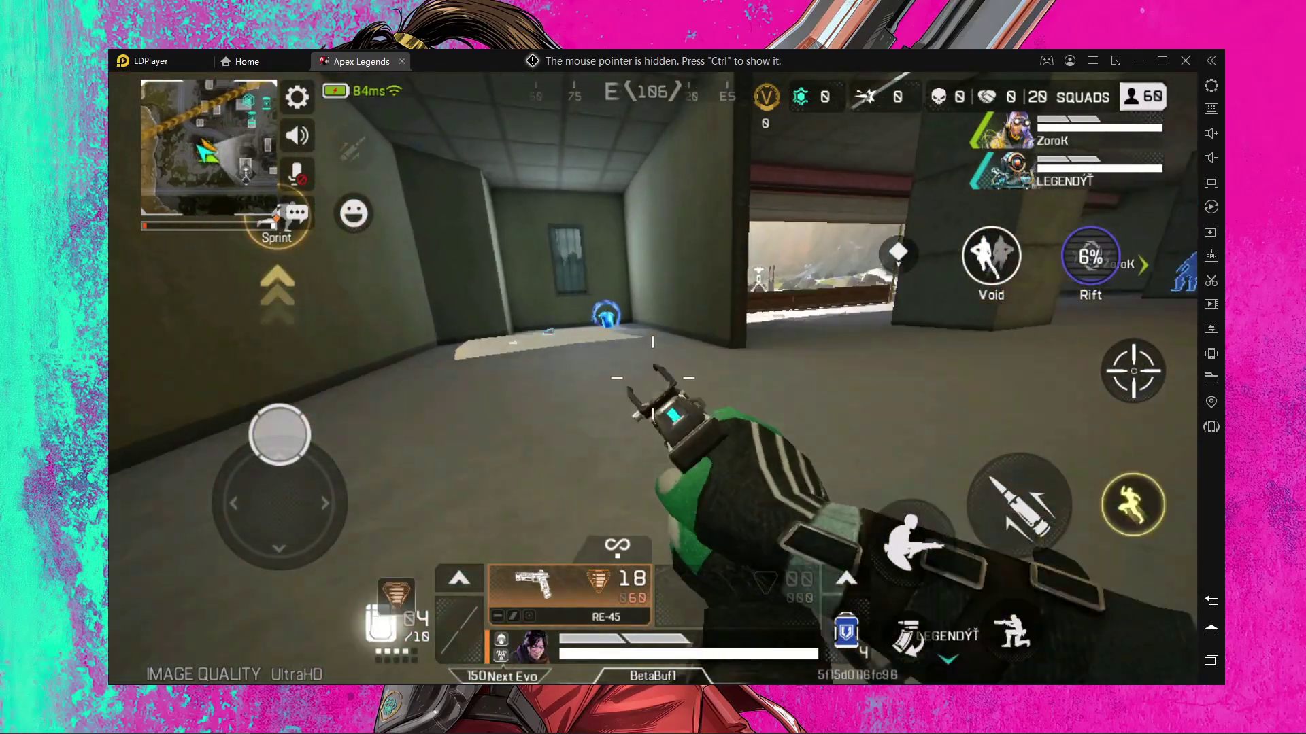